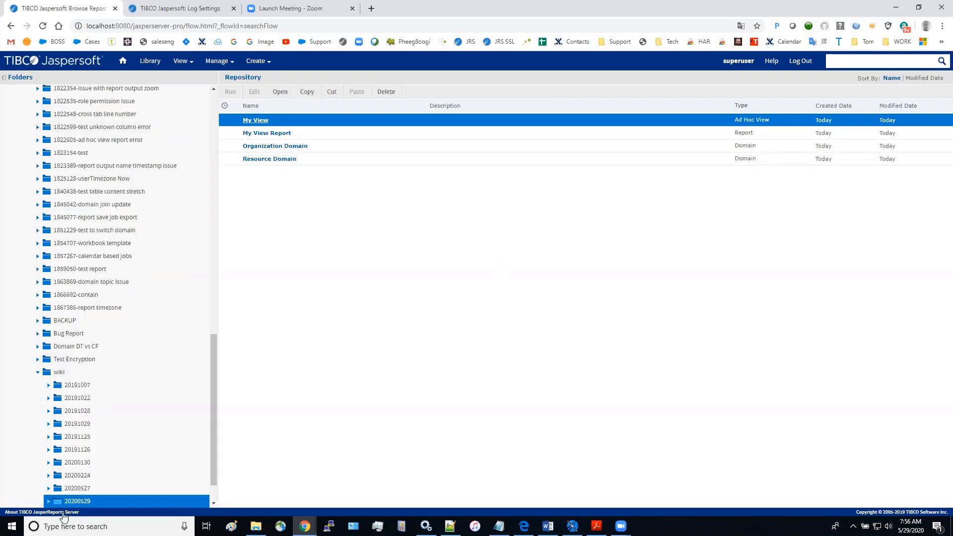
# Check the JasperReports Server product edition and version information
pyautogui.click(69, 512)
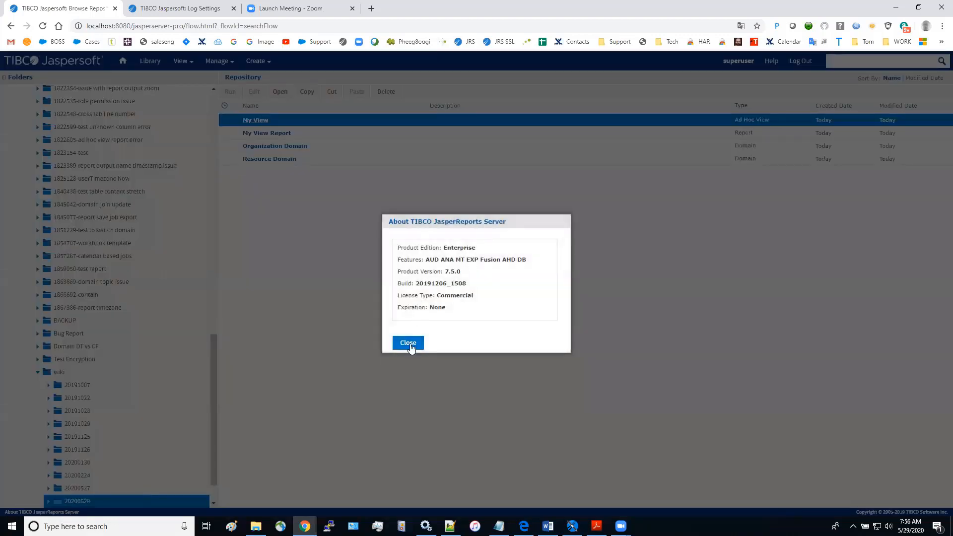
pyautogui.click(407, 346)
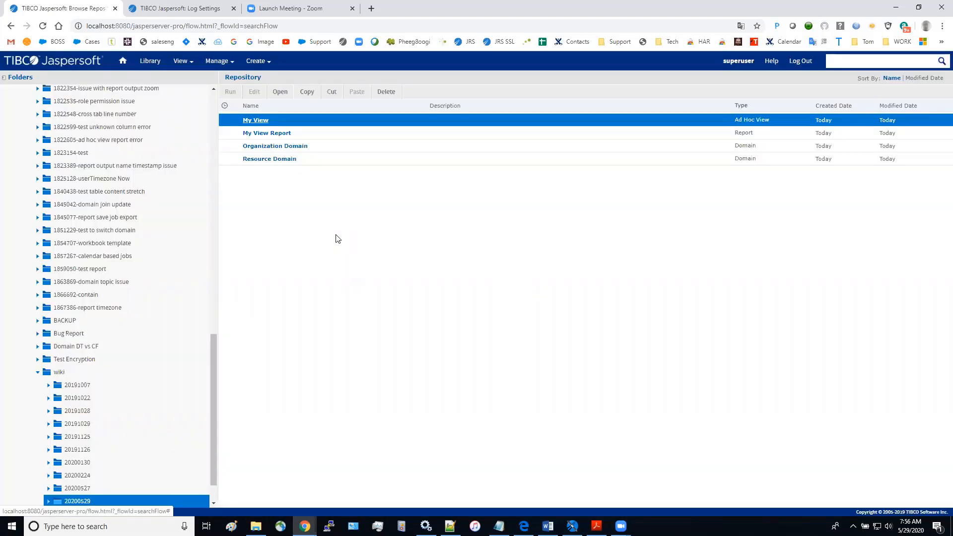
# Open My View in the Ad Hoc Editor and select Resource Domain from Public/TTC/wiki/20200529 as the replacement source
pyautogui.click(257, 122)
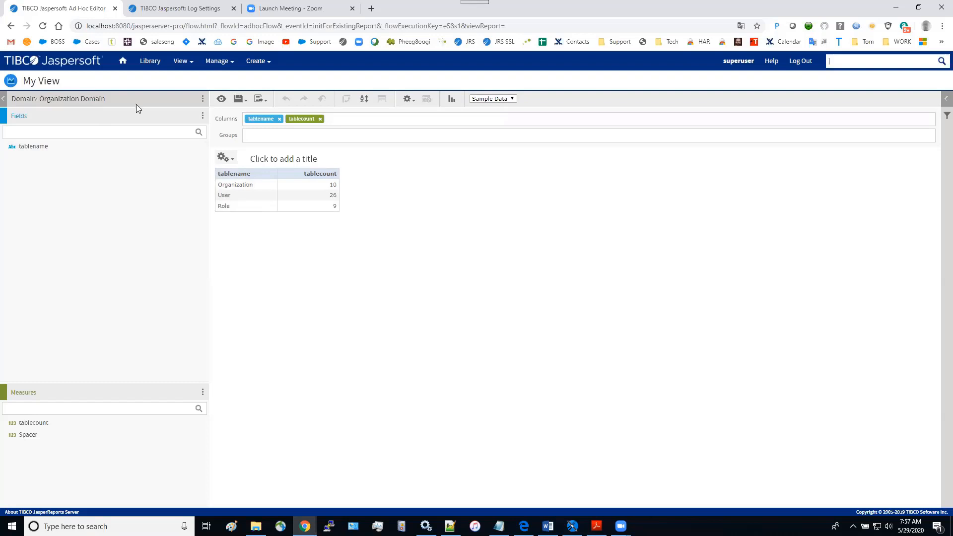
pyautogui.click(203, 101)
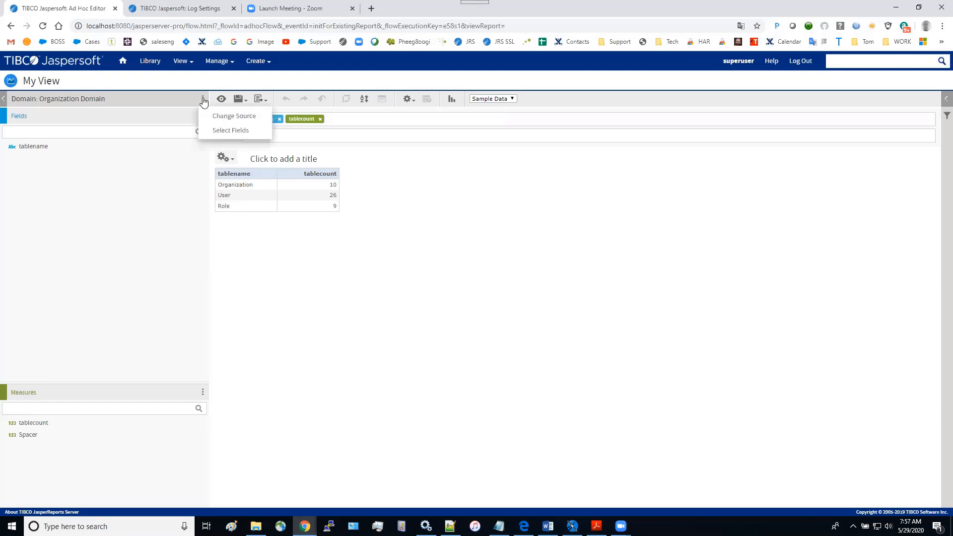
pyautogui.click(227, 116)
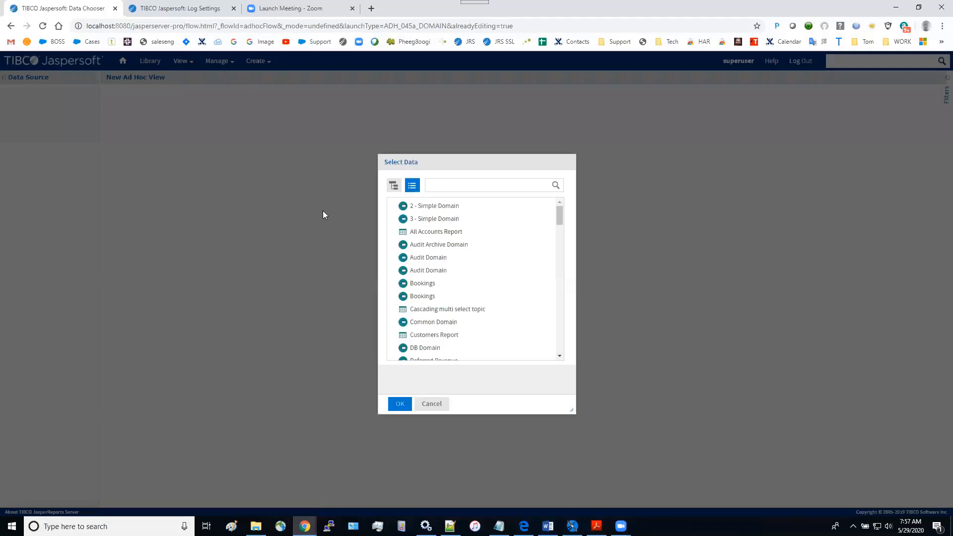
pyautogui.click(400, 184)
pyautogui.click(394, 219)
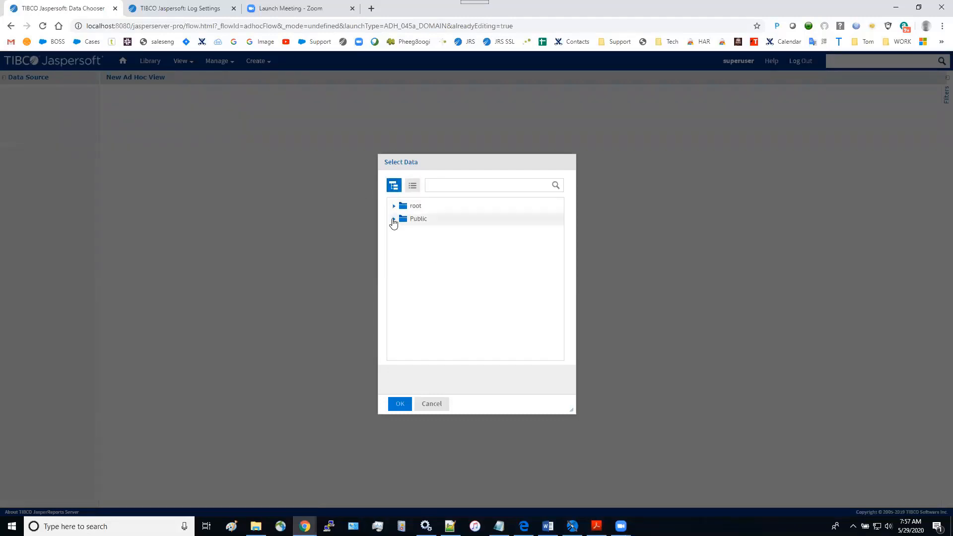
pyautogui.click(404, 309)
pyautogui.scroll(-5, 502, 297)
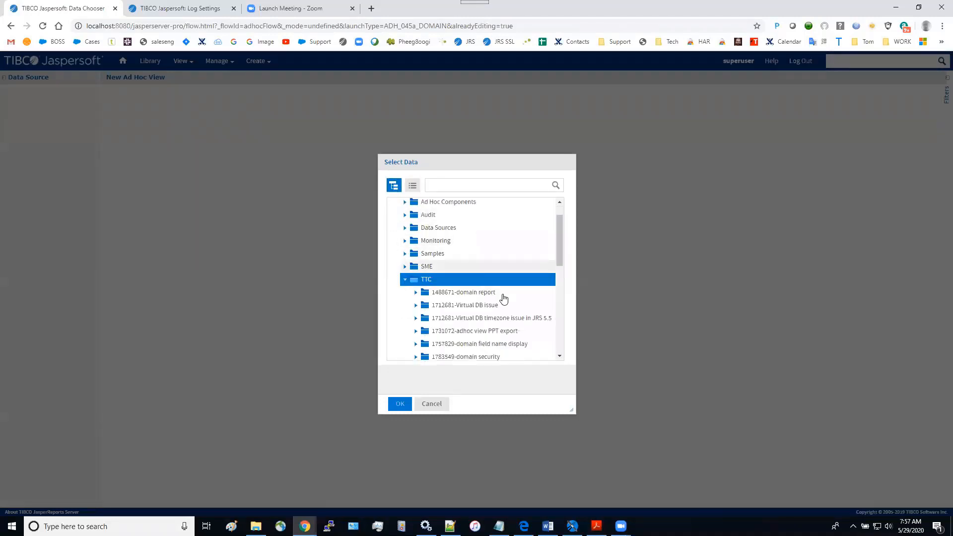
pyautogui.scroll(-3, 503, 298)
pyautogui.click(416, 340)
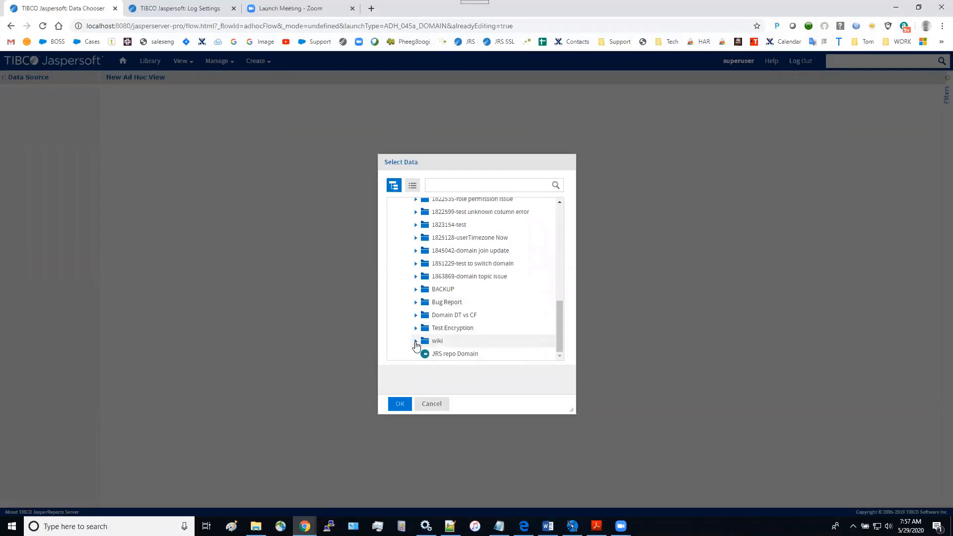
pyautogui.scroll(-2, 496, 310)
pyautogui.click(468, 339)
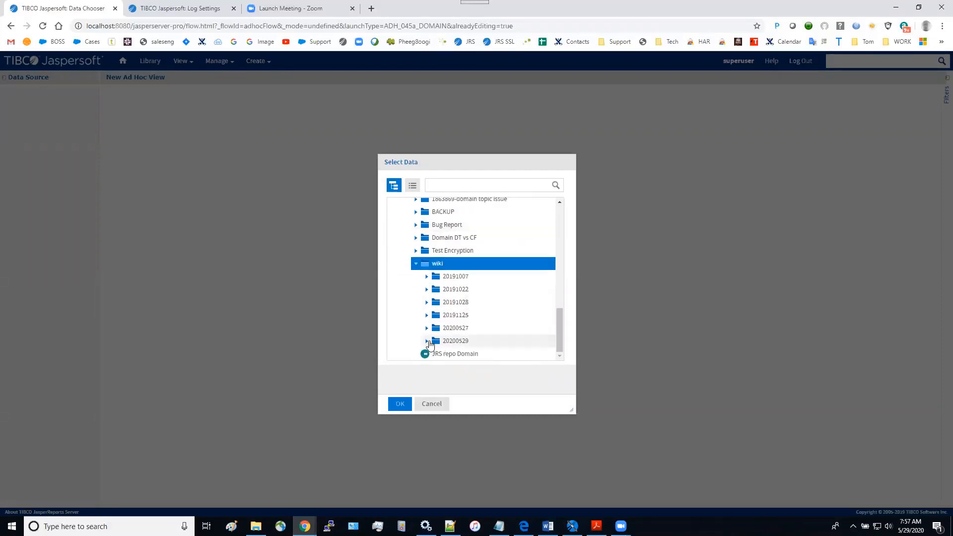
pyautogui.scroll(-1, 506, 314)
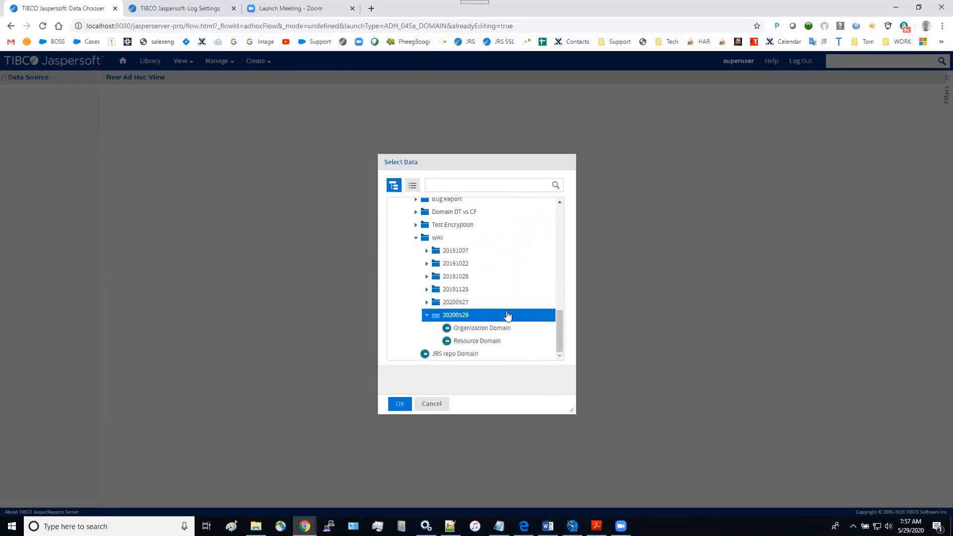
pyautogui.click(483, 341)
# Choose data from Resource Domain, including all its fields, and confirm the selection
pyautogui.click(419, 403)
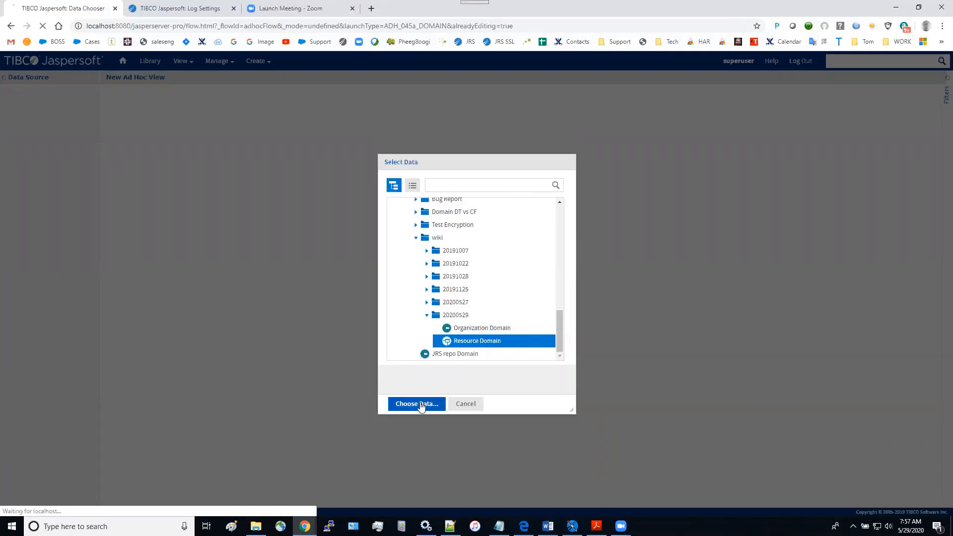
pyautogui.click(470, 206)
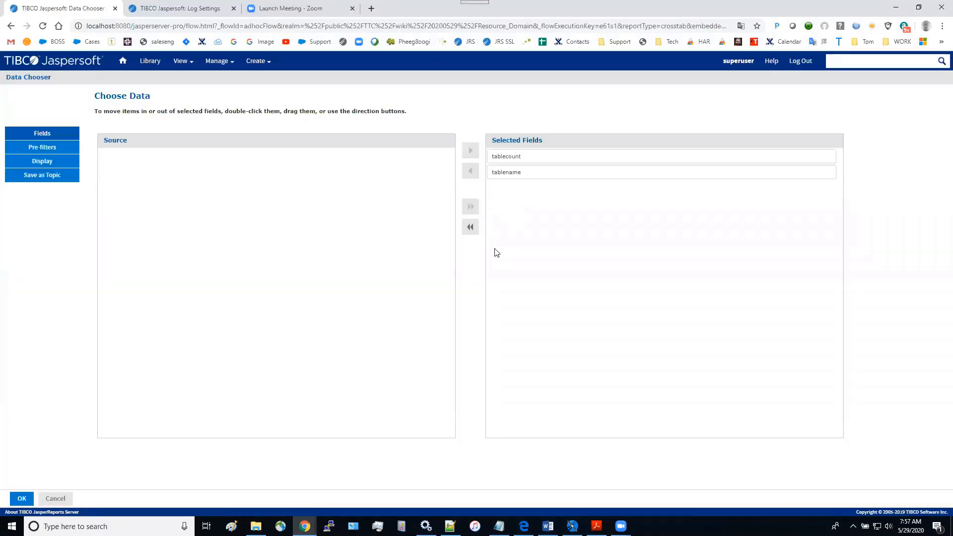
pyautogui.click(11, 501)
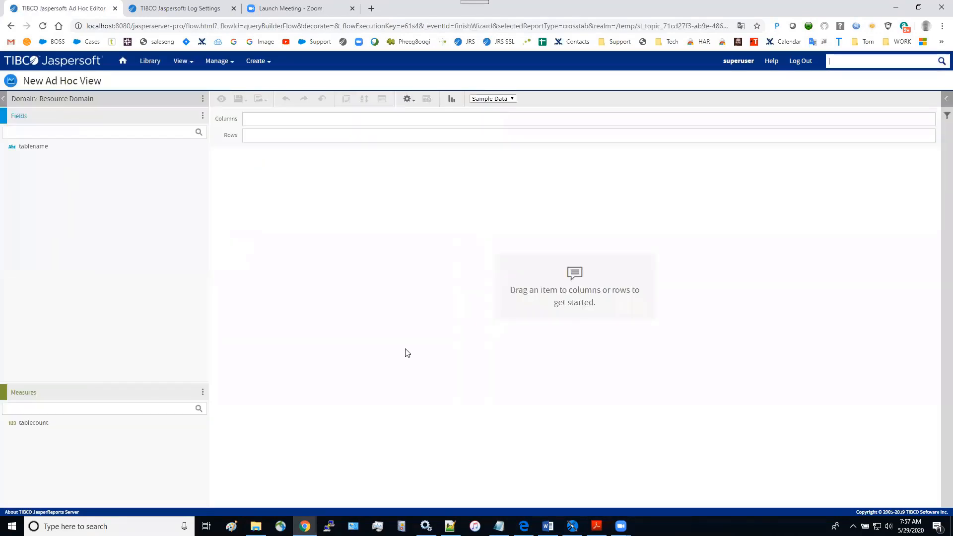
# Set the visualization type to Table and add tablename and tablecount as columns
pyautogui.click(451, 99)
pyautogui.click(503, 221)
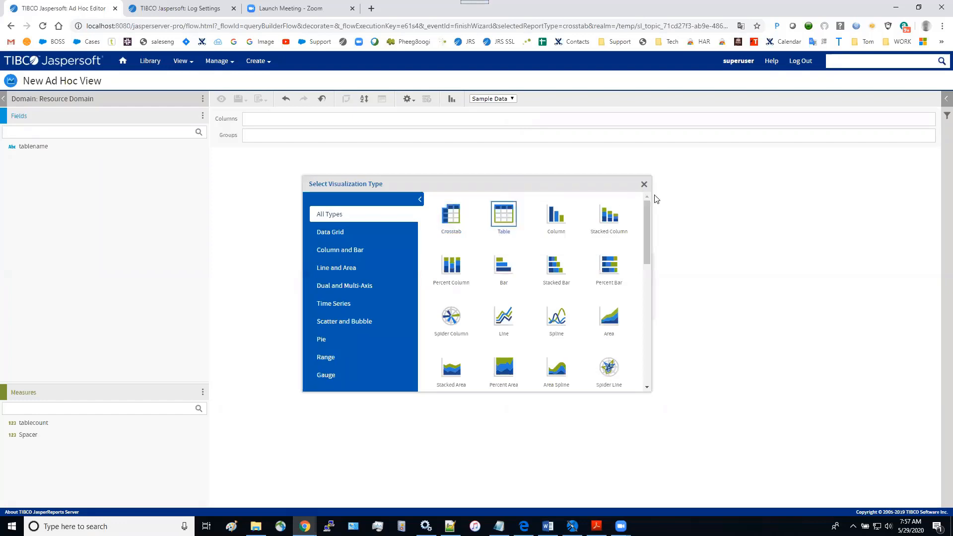
pyautogui.click(644, 184)
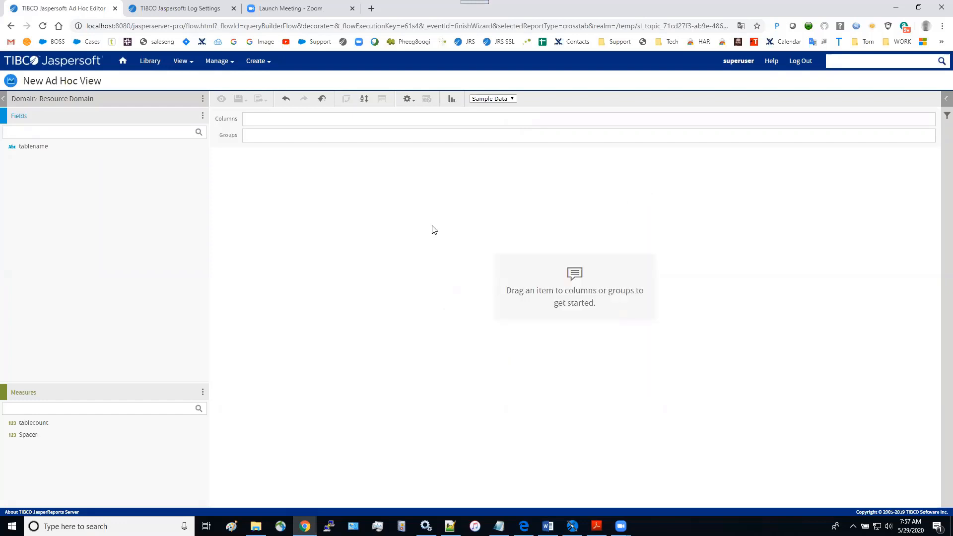
pyautogui.moveTo(26, 147); pyautogui.dragTo(262, 122)
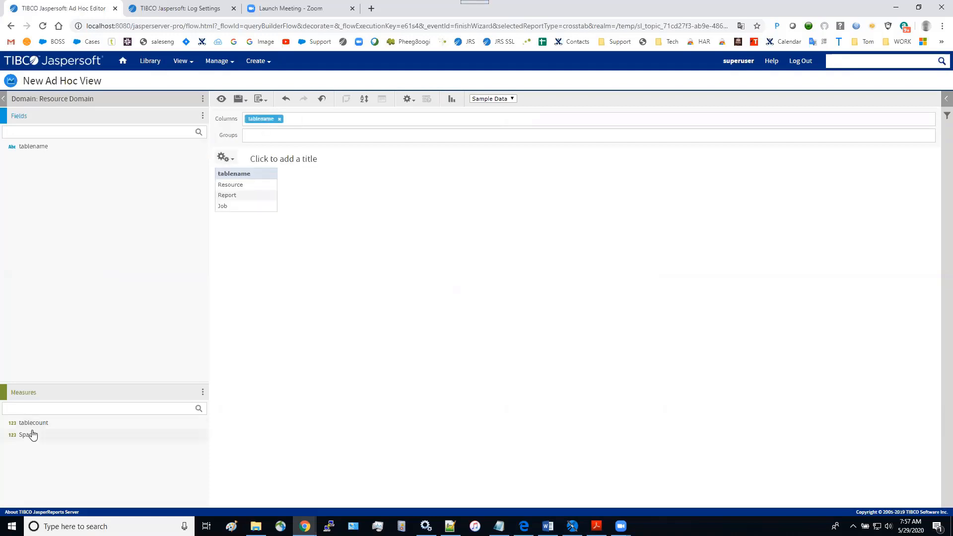
pyautogui.moveTo(31, 427); pyautogui.dragTo(297, 119)
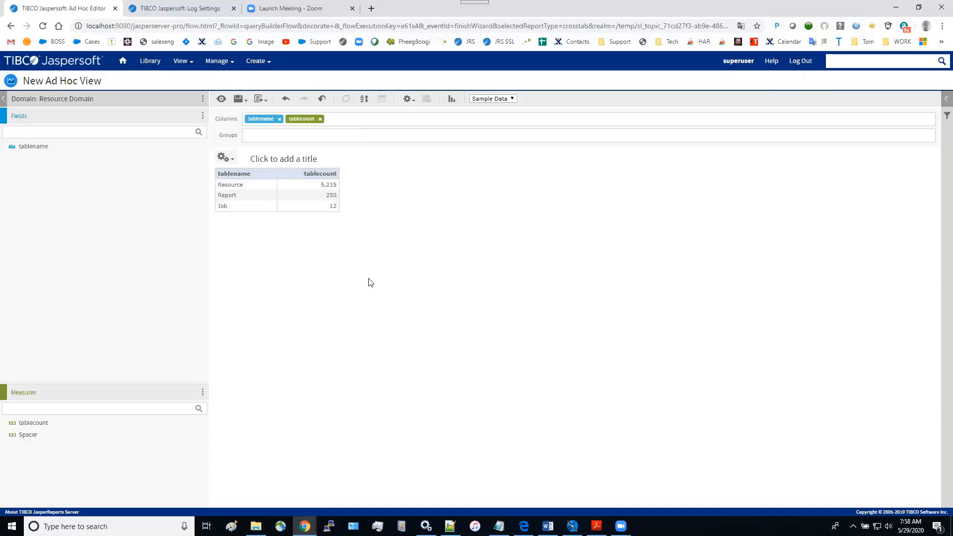
# Return to the repository without saving the new ad hoc view
pyautogui.moveTo(182, 63)
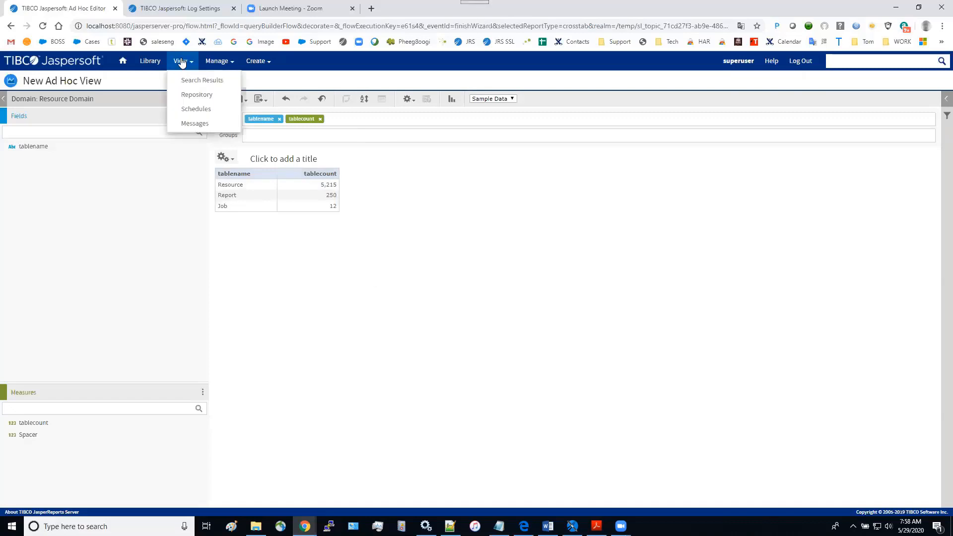
pyautogui.click(193, 95)
pyautogui.click(525, 90)
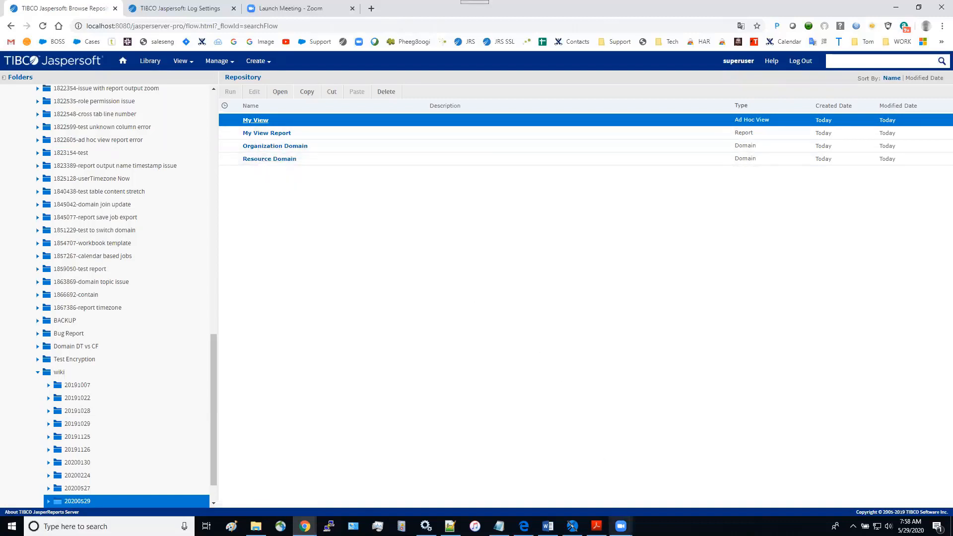
pyautogui.click(621, 526)
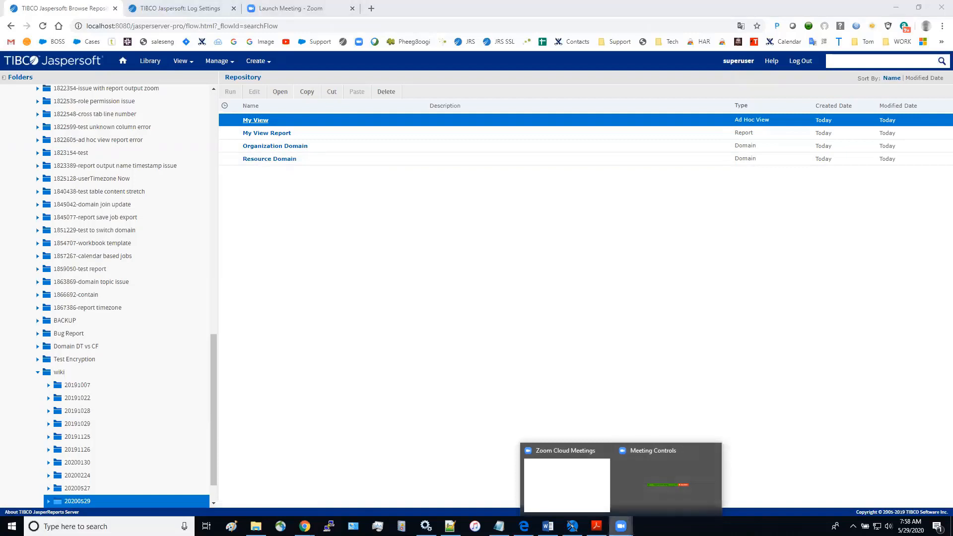
pyautogui.click(621, 526)
pyautogui.click(621, 526)
# Switch to Jaspersoft Studio Professional and check its version information
pyautogui.click(572, 526)
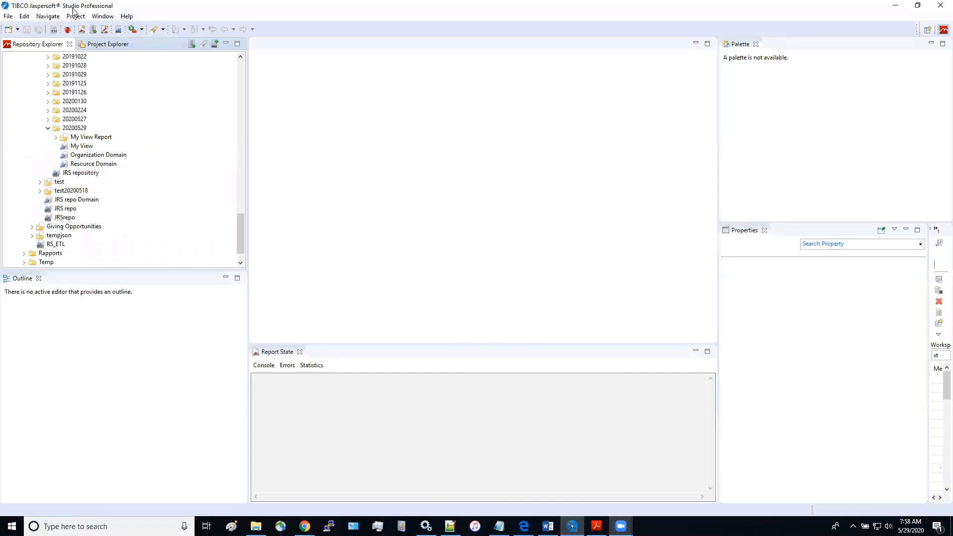
pyautogui.click(126, 16)
pyautogui.click(193, 141)
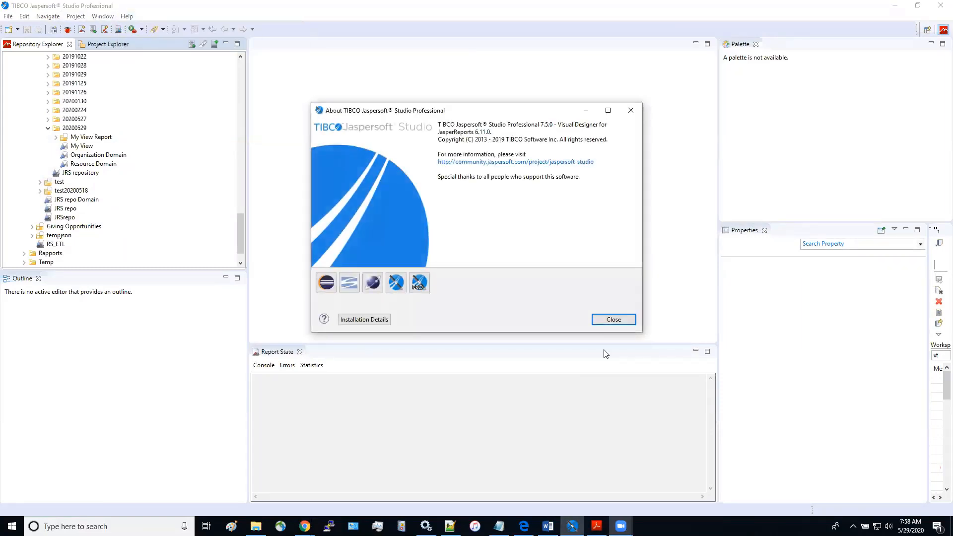
pyautogui.click(615, 319)
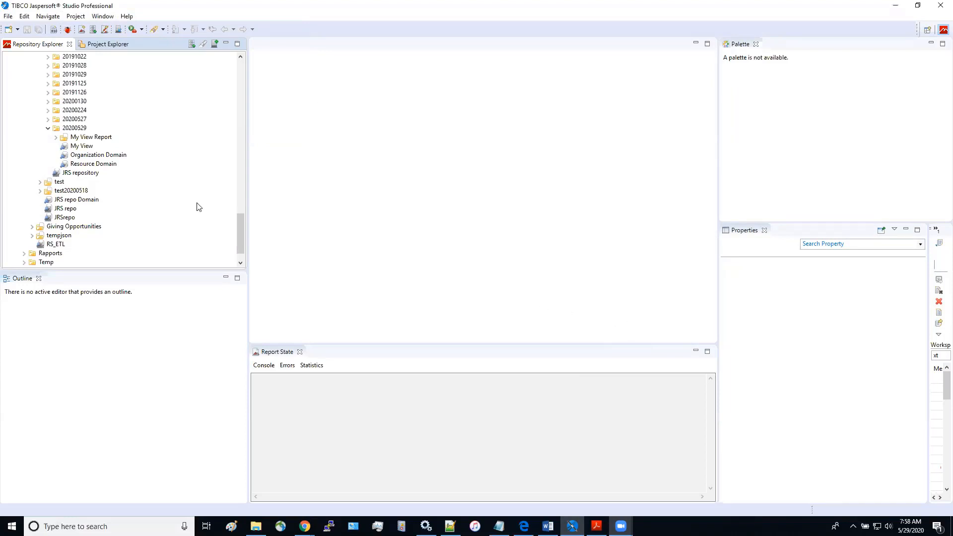
# Open the data source properties of My View in the server's TTC/wiki/20200529 folder
pyautogui.moveTo(240, 222); pyautogui.dragTo(238, 98)
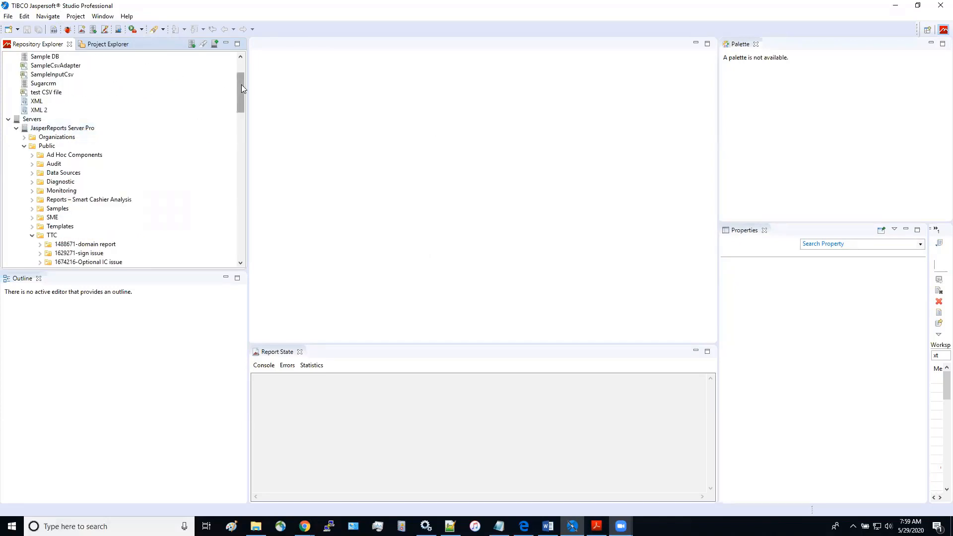
pyautogui.moveTo(241, 85); pyautogui.dragTo(237, 223)
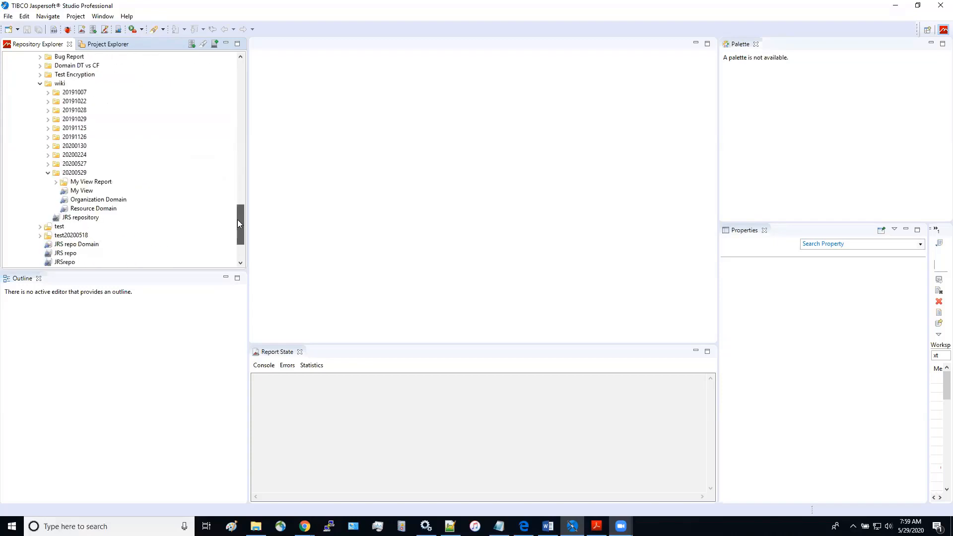
pyautogui.scroll(-2, 237, 222)
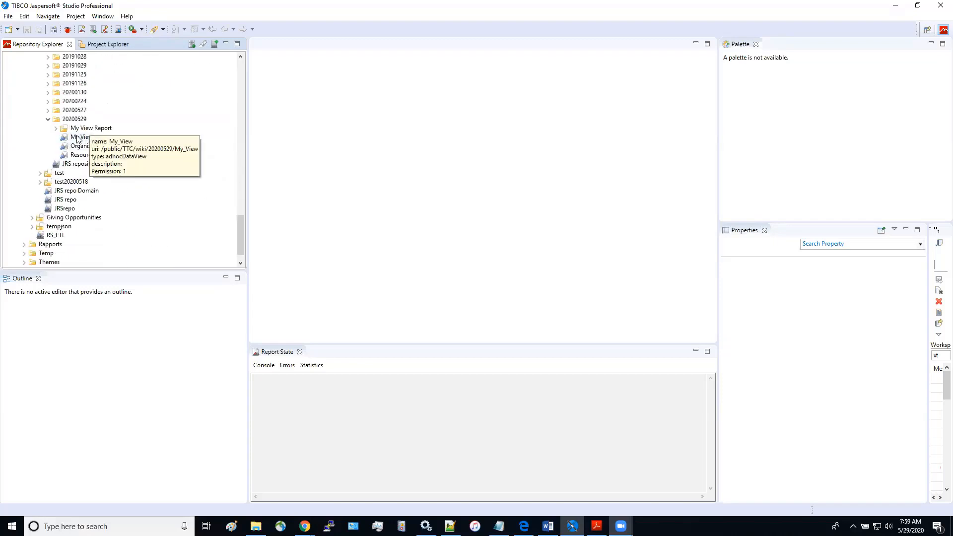
pyautogui.rightClick(77, 139)
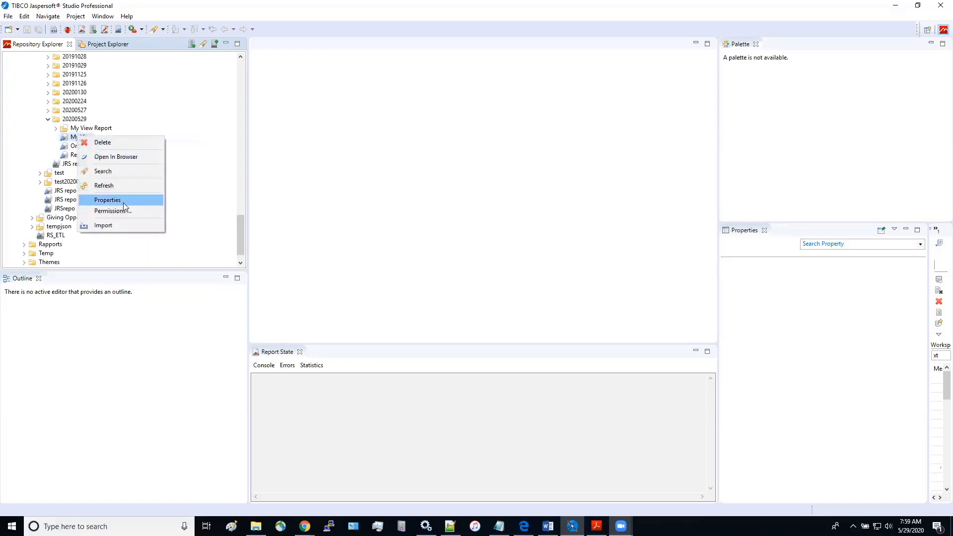
pyautogui.click(124, 203)
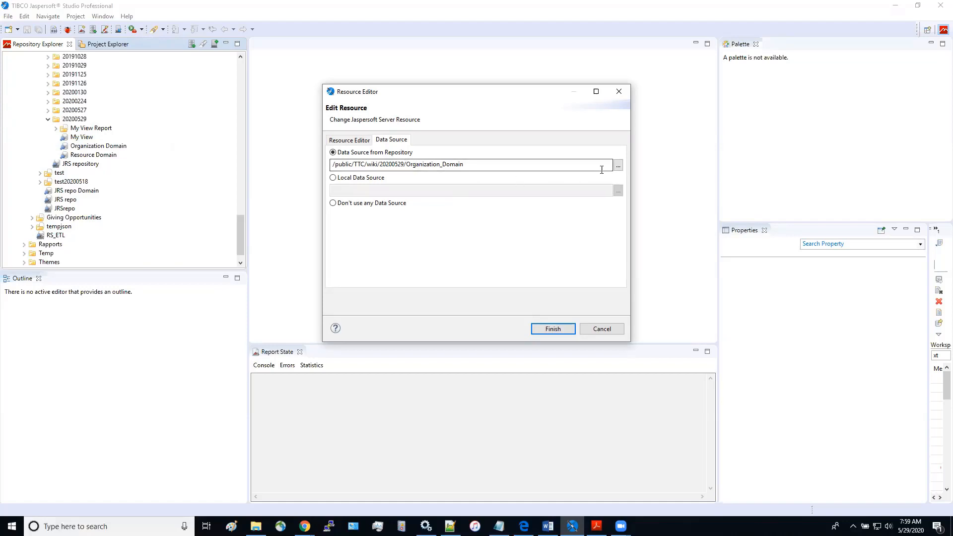
# Set the repository data source of My View to /public/TTC/wiki/20200529/Resource_Domain
pyautogui.click(616, 166)
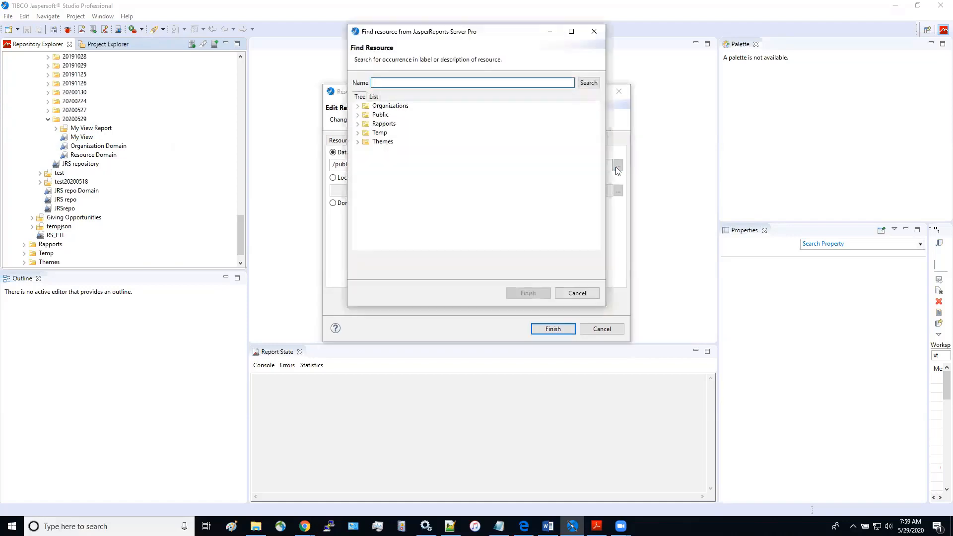
pyautogui.click(358, 115)
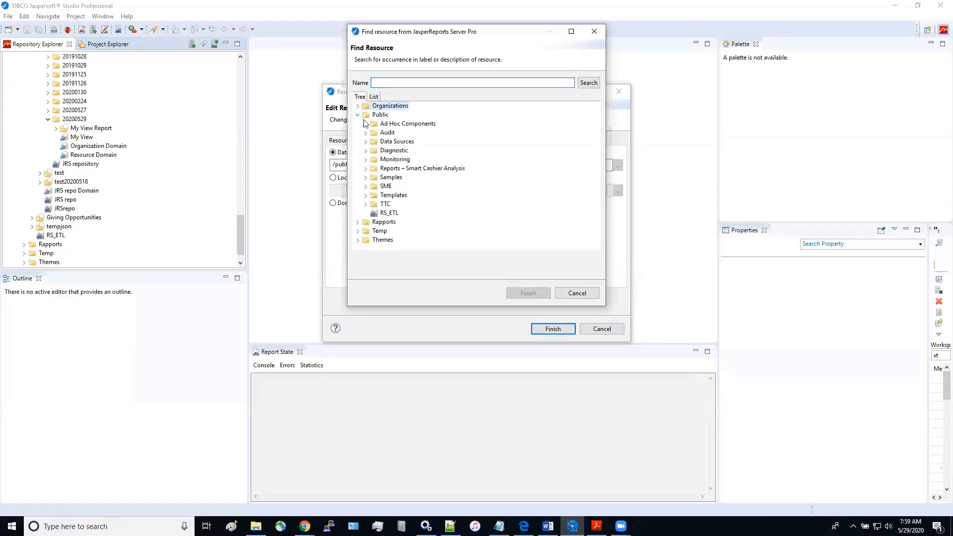
pyautogui.click(366, 204)
pyautogui.scroll(-6, 461, 189)
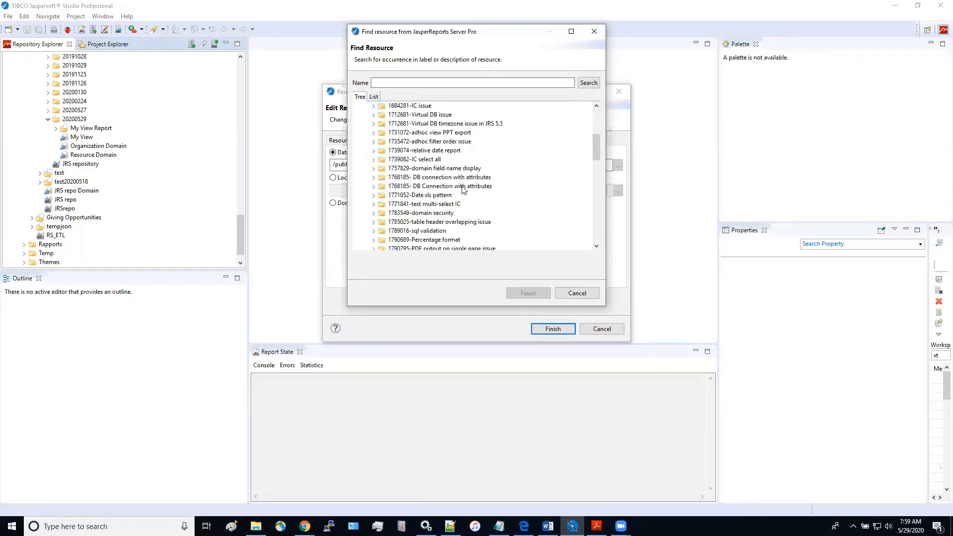
pyautogui.scroll(-5, 464, 189)
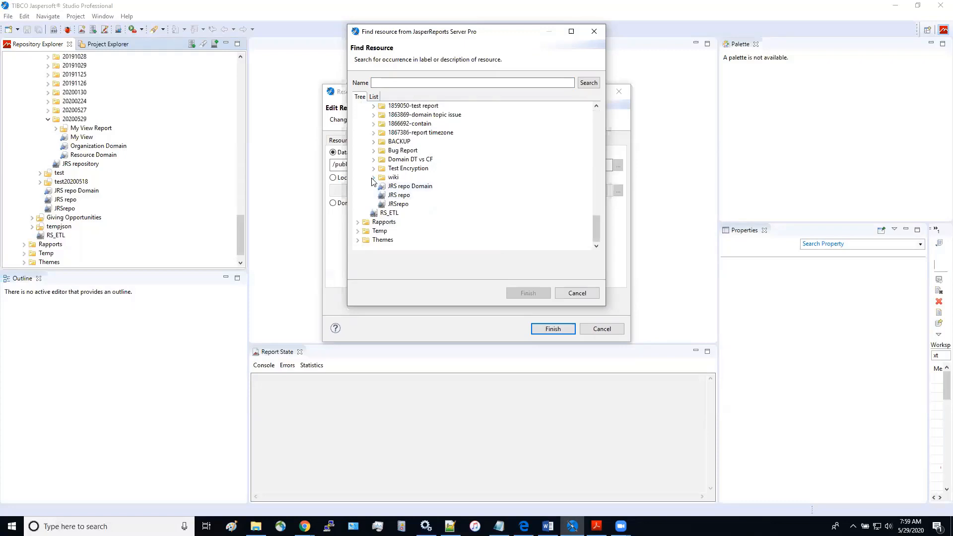
pyautogui.click(374, 178)
pyautogui.scroll(-4, 457, 201)
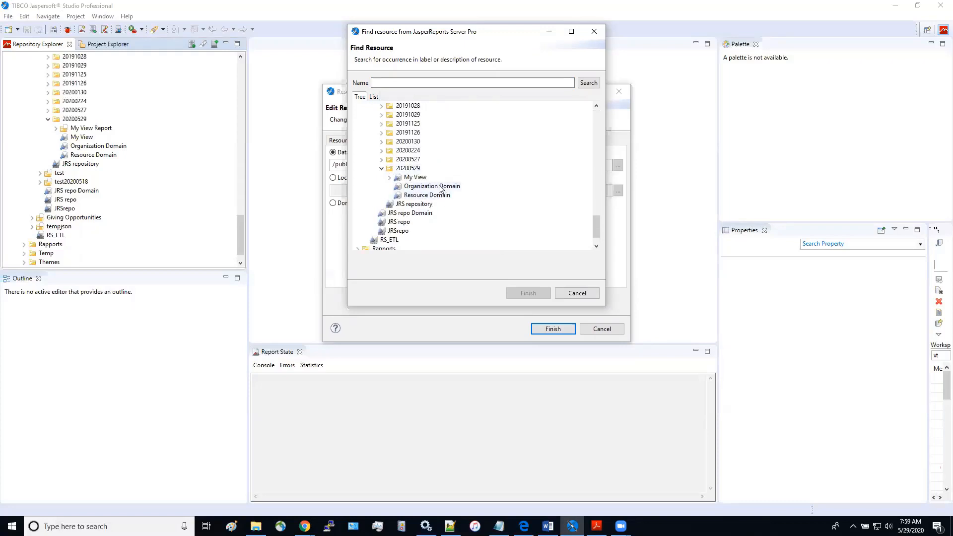
pyautogui.click(439, 197)
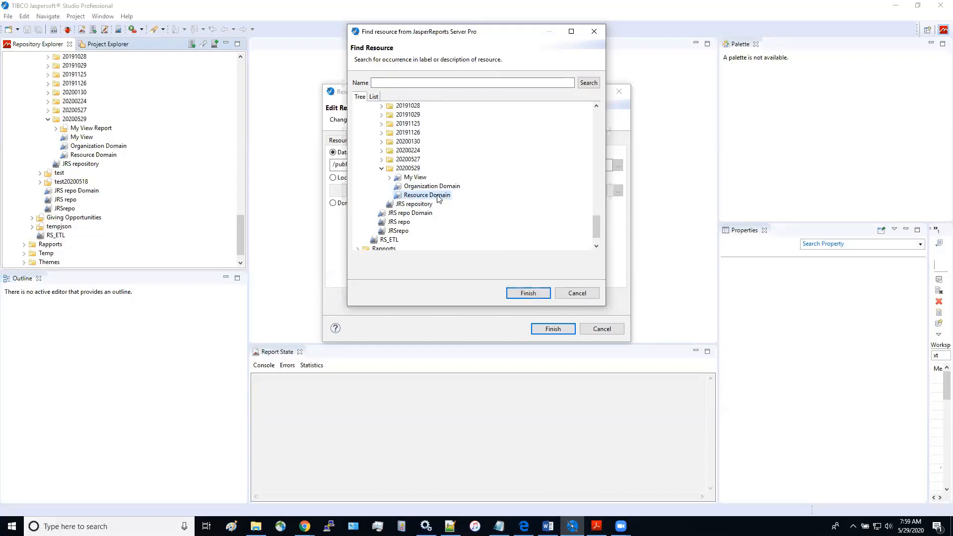
pyautogui.click(528, 293)
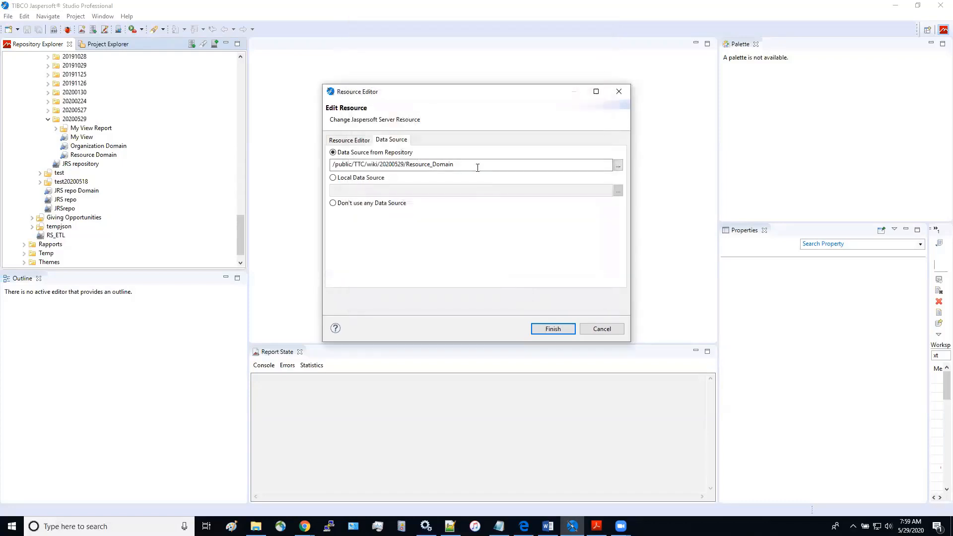
# Apply the data source change to My View, then switch to JasperReports Server in Chrome and open My View from the repository
pyautogui.click(553, 328)
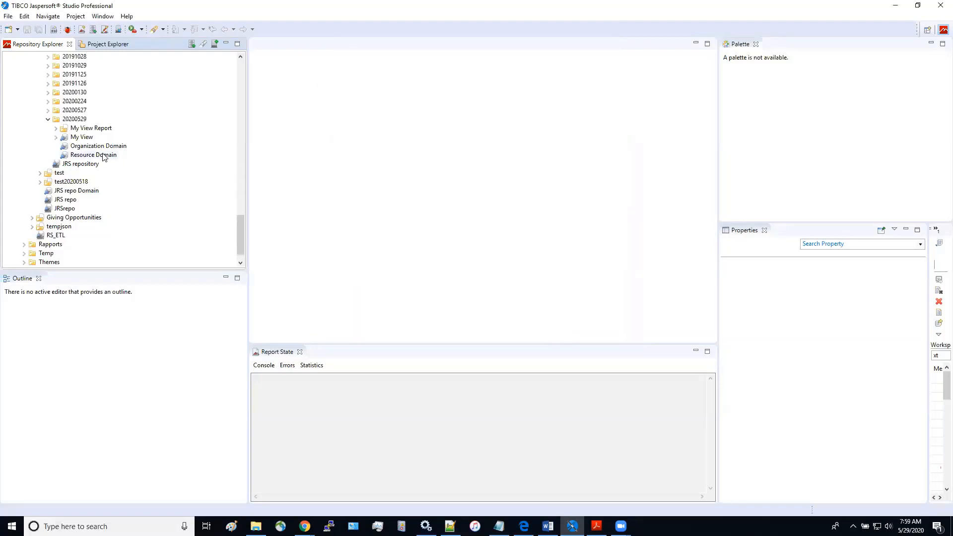
pyautogui.moveTo(305, 526)
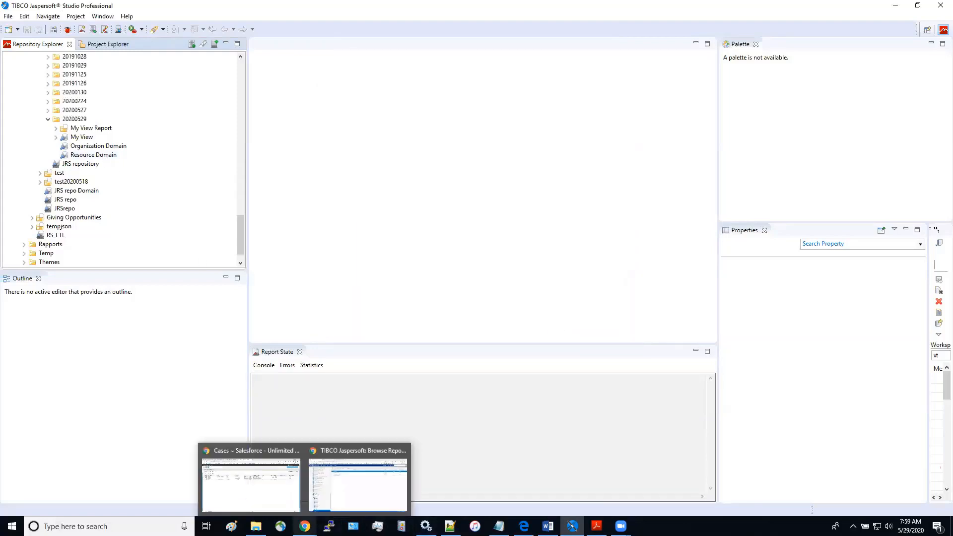
pyautogui.click(351, 499)
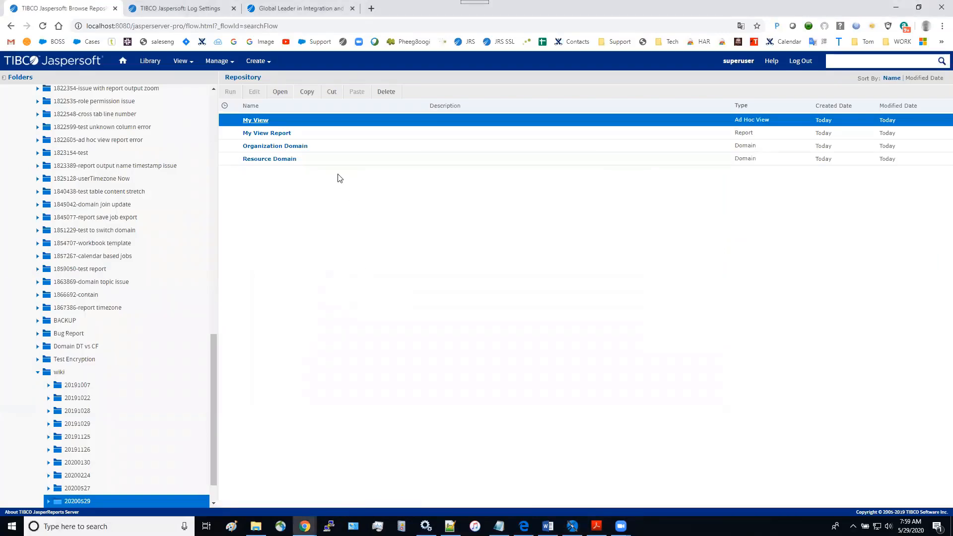
pyautogui.click(254, 121)
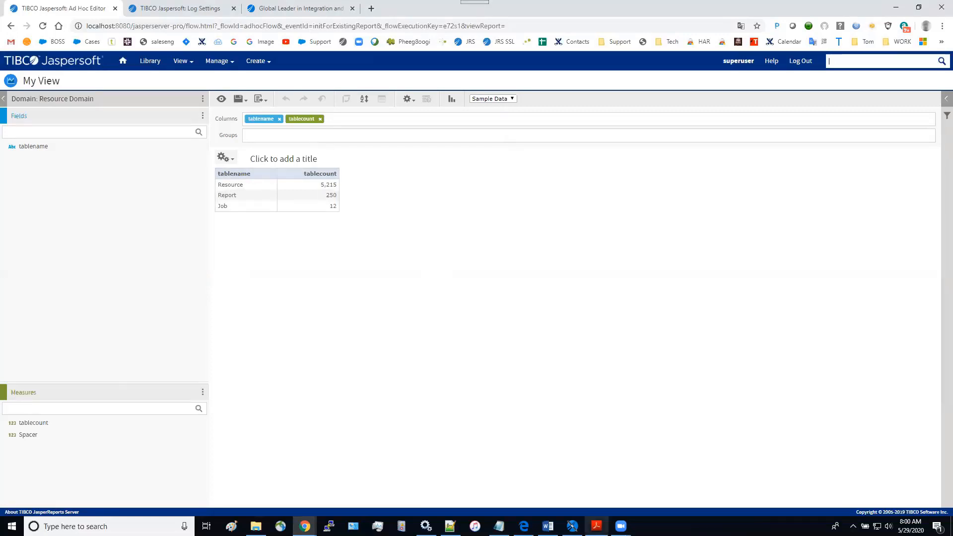
# Switch to the JasperReports Server User Guide in Acrobat Reader and view the section list of Chapter 7, Working with the Domain Designer
pyautogui.click(596, 525)
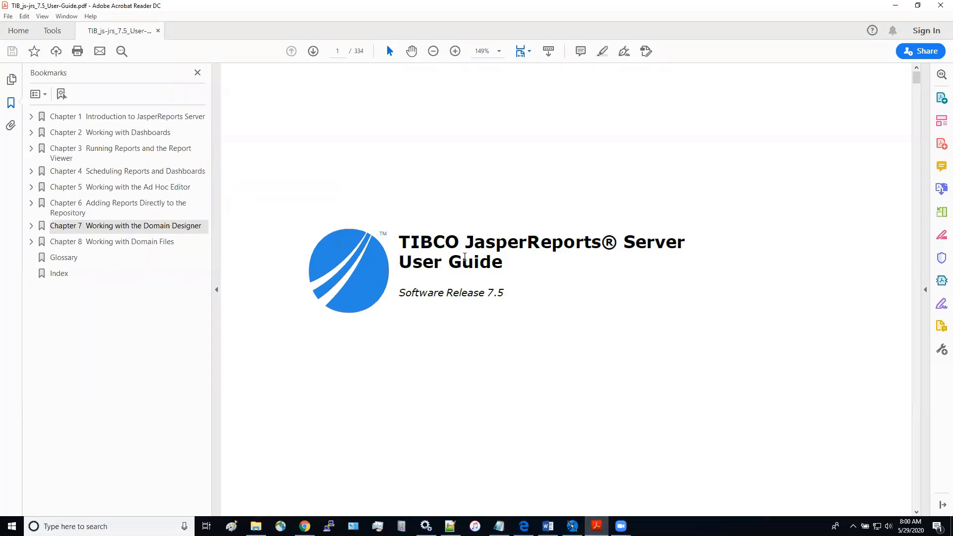
pyautogui.click(129, 229)
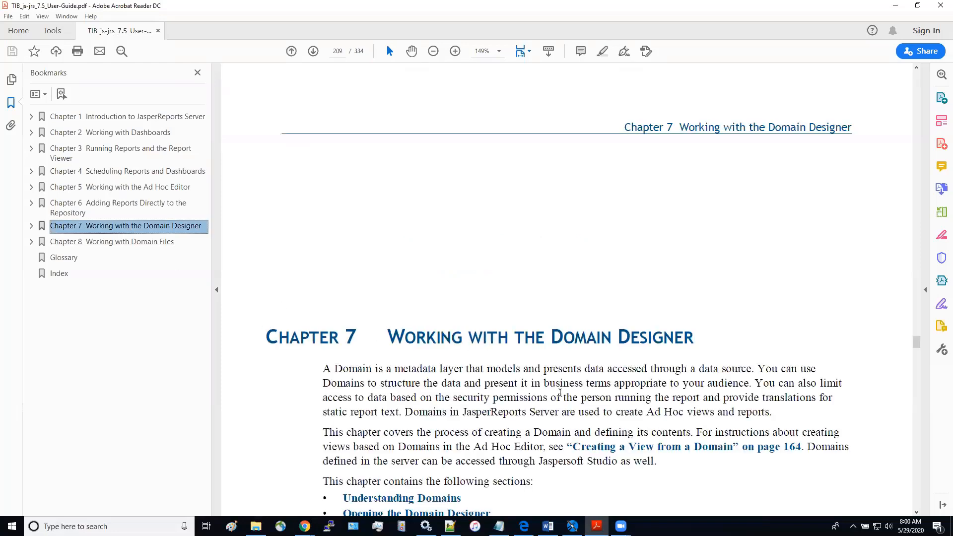
pyautogui.scroll(-5, 548, 390)
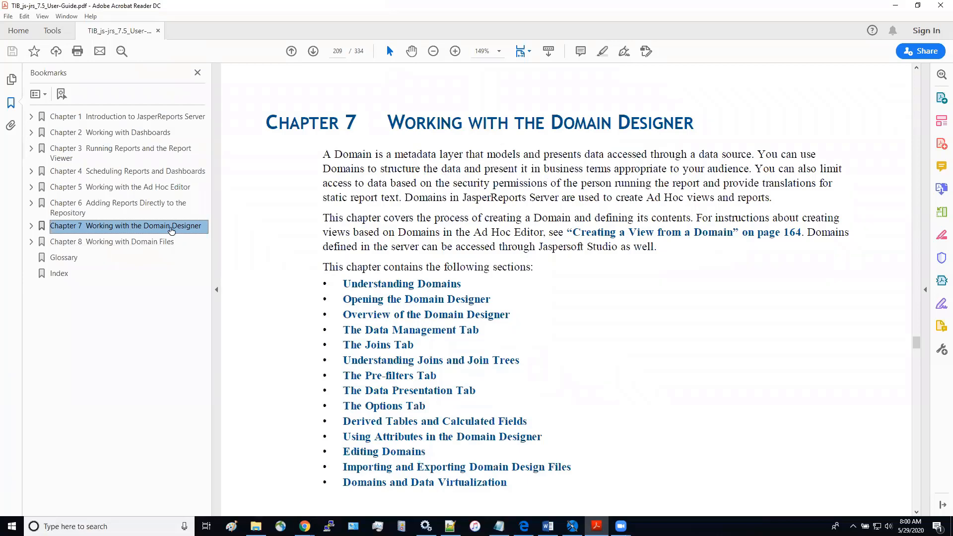
# Go to the section Creating a View from a Domain in Chapter 5, Working with the Ad Hoc Editor
pyautogui.click(137, 193)
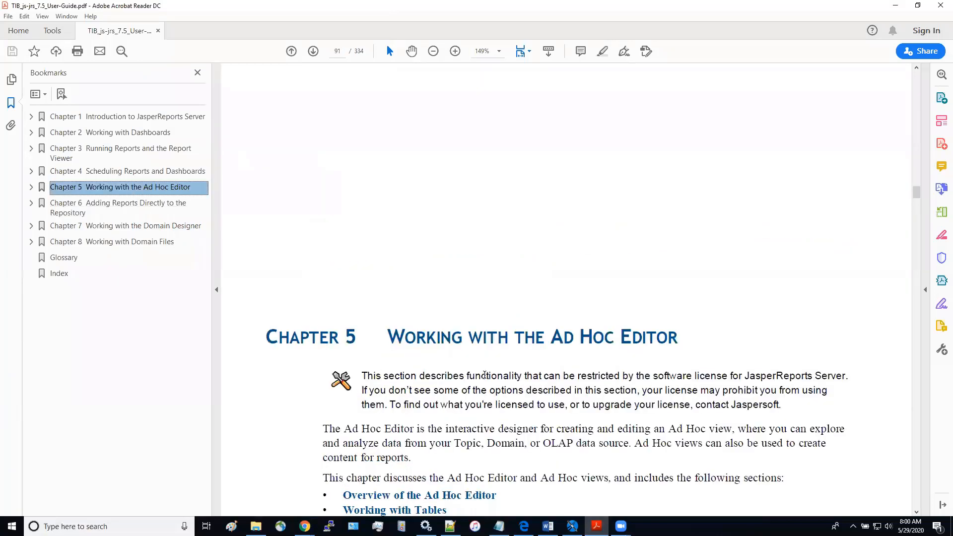
pyautogui.scroll(-3, 549, 357)
pyautogui.scroll(-3, 548, 357)
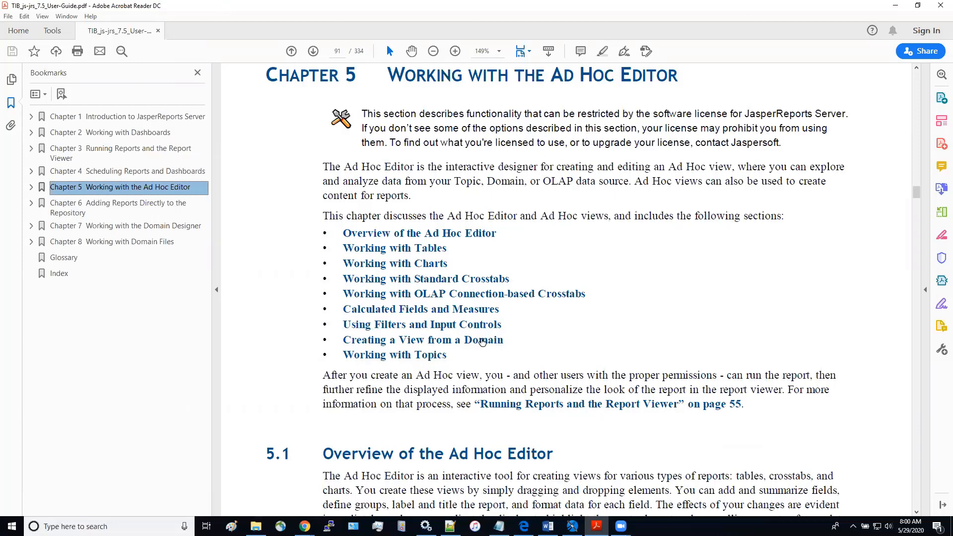
pyautogui.click(482, 342)
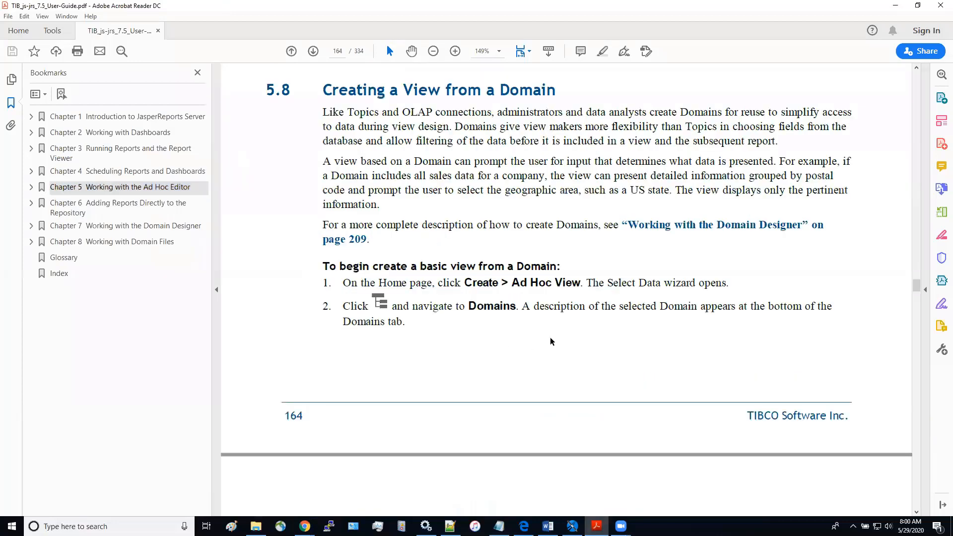